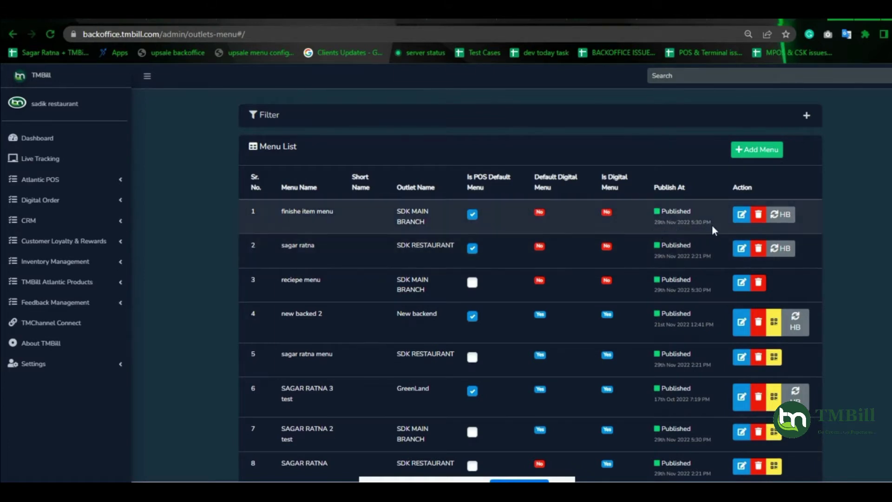
# Open the finishe item menu of SDK MAIN BRANCH for updating, then bring up the sample menu Excel workbook
pyautogui.click(105, 180)
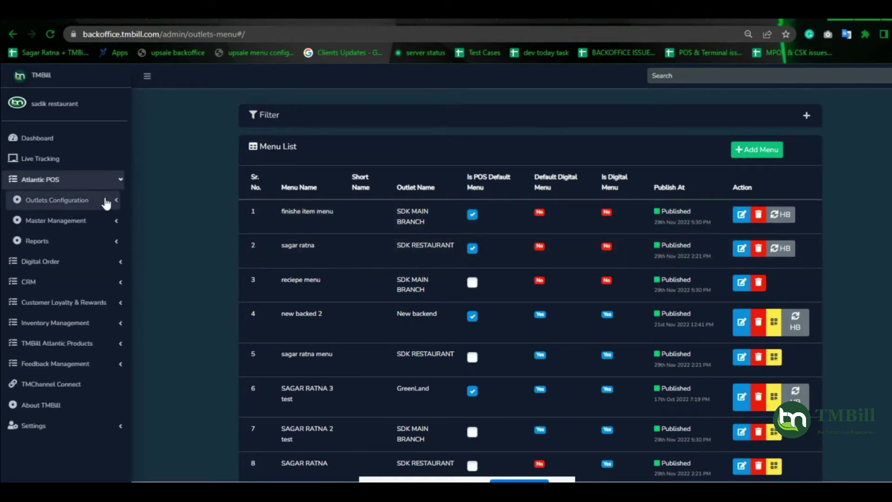
pyautogui.click(105, 203)
pyautogui.click(92, 280)
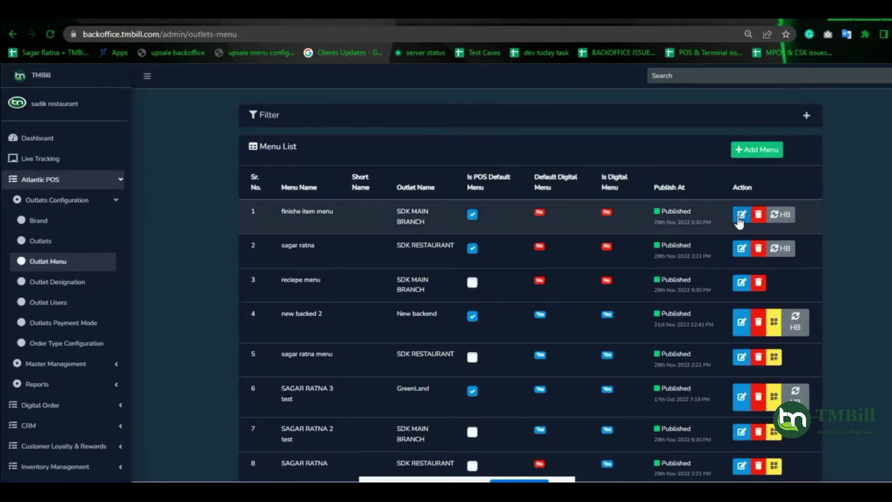
pyautogui.click(741, 215)
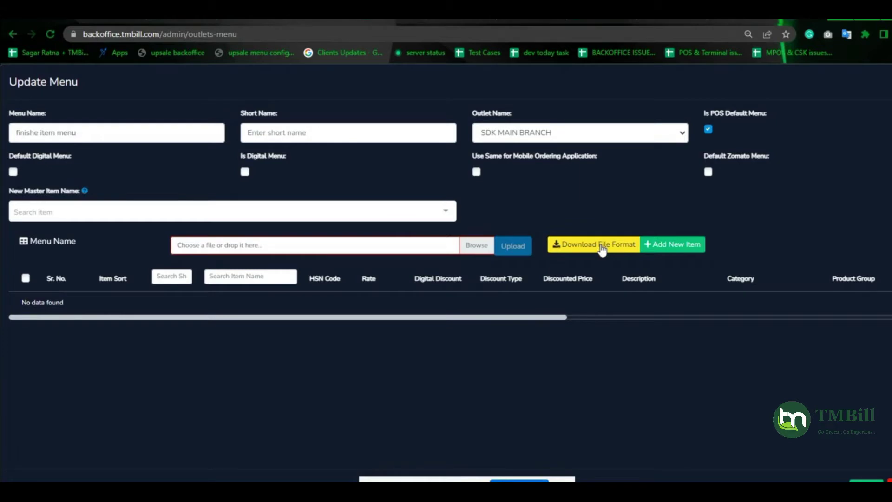
pyautogui.moveTo(486, 478)
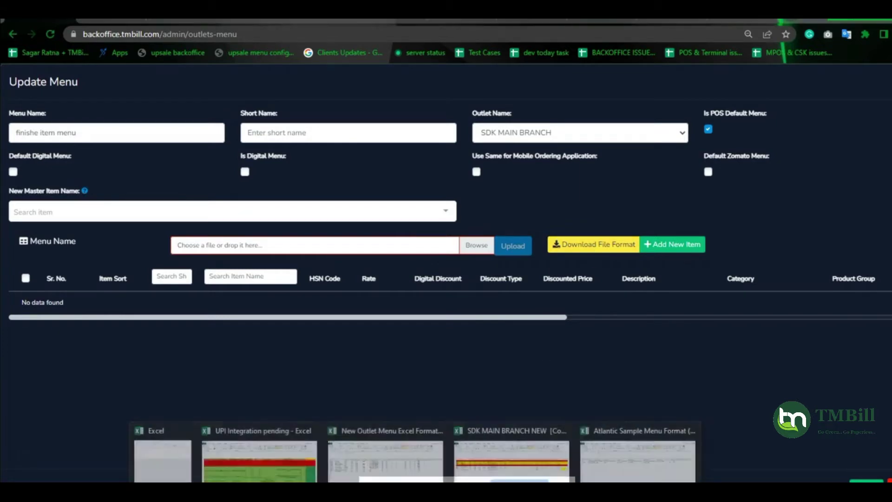
pyautogui.click(620, 461)
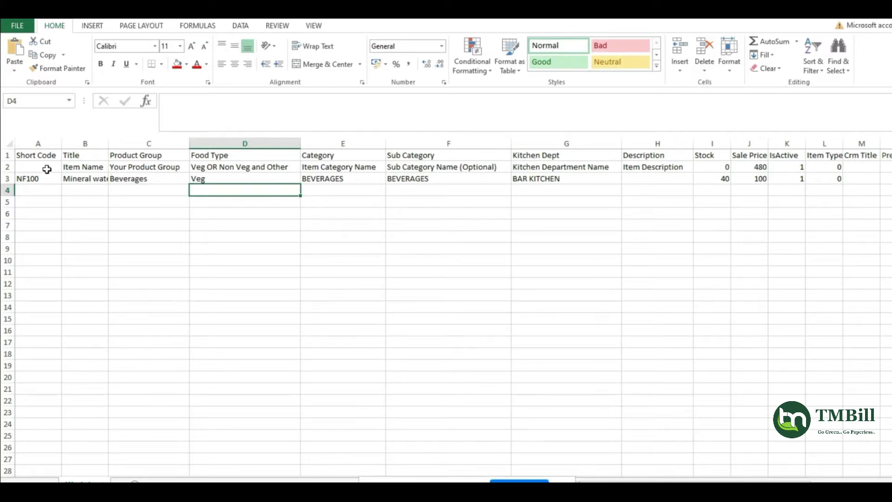
pyautogui.press('Right')
pyautogui.press('Right')
pyautogui.press('Right')
pyautogui.press('Right')
pyautogui.press('Right')
pyautogui.press('Right')
pyautogui.press('Right')
pyautogui.press('Right')
pyautogui.press('Right')
pyautogui.press('Right')
pyautogui.press('Right')
pyautogui.press('Right')
pyautogui.press('Right')
pyautogui.press('Right')
pyautogui.press('Right')
pyautogui.press('Right')
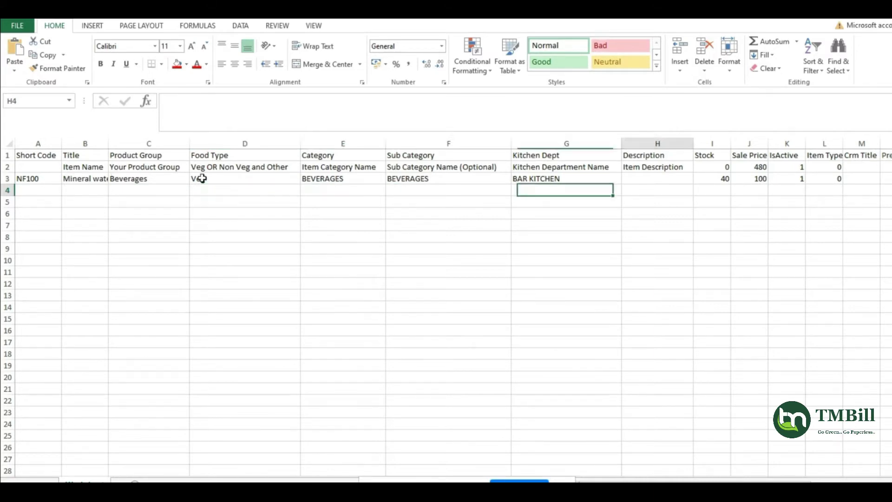
pyautogui.press('Right')
pyautogui.press('Right')
pyautogui.press('Right')
pyautogui.press('Right')
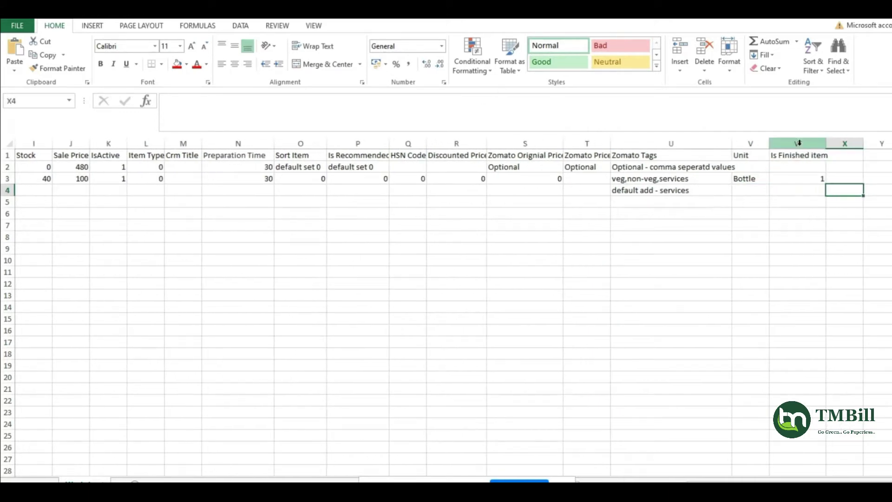
pyautogui.click(798, 144)
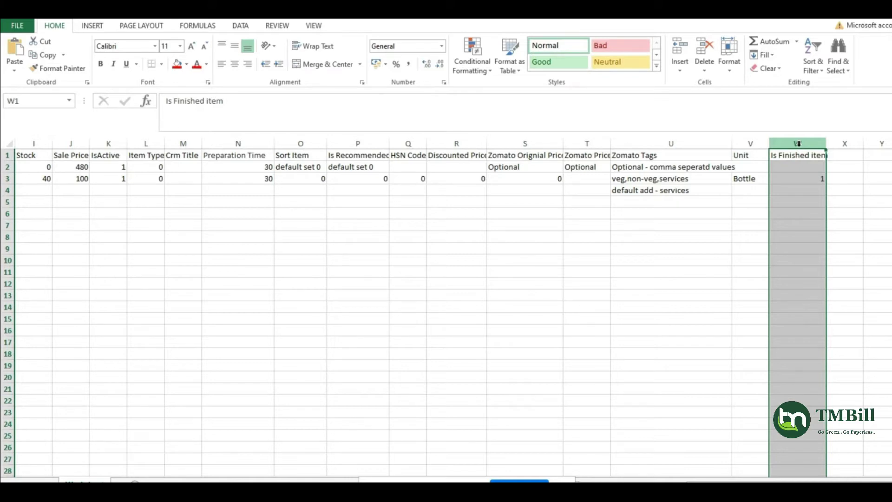
pyautogui.click(759, 181)
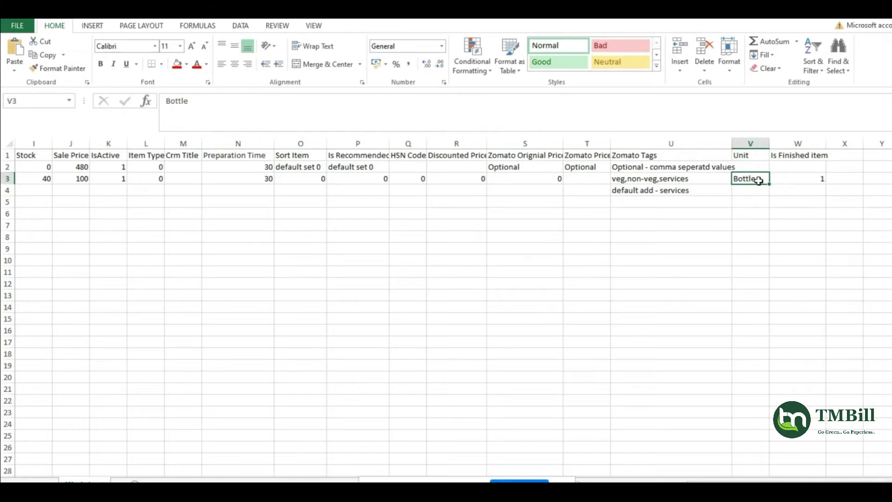
pyautogui.click(810, 179)
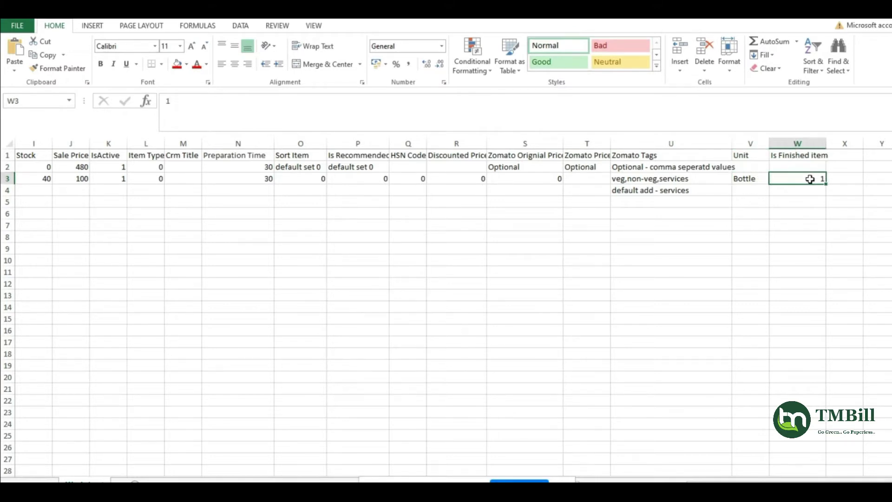
pyautogui.click(809, 194)
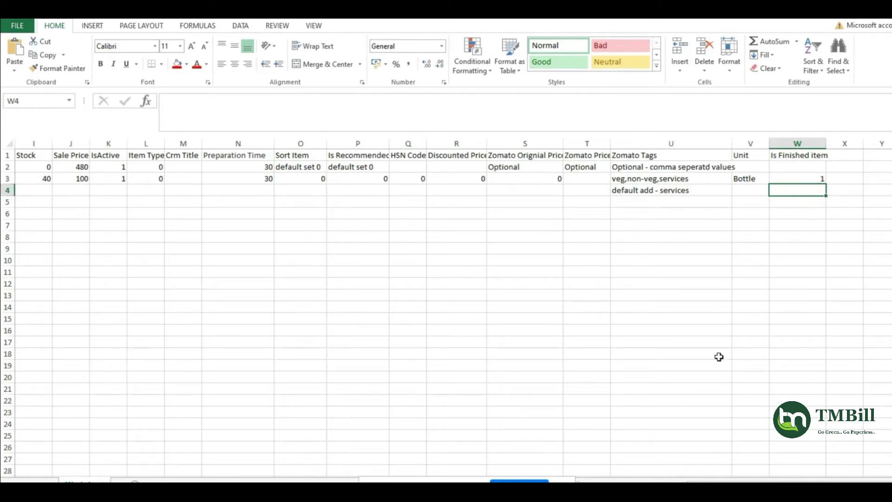
pyautogui.hscroll(-4, 509, 377)
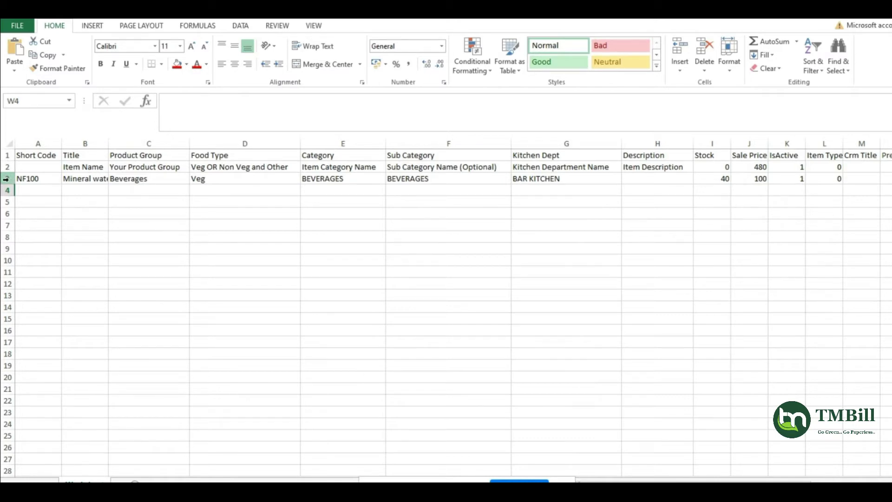
# Autofit column B to fit Mineral water and delete the placeholder description in row 2
pyautogui.doubleClick(108, 144)
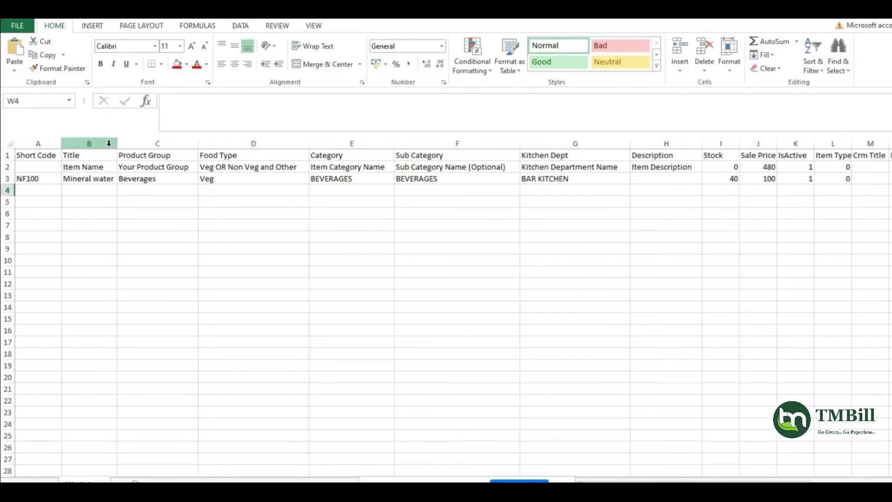
pyautogui.click(7, 179)
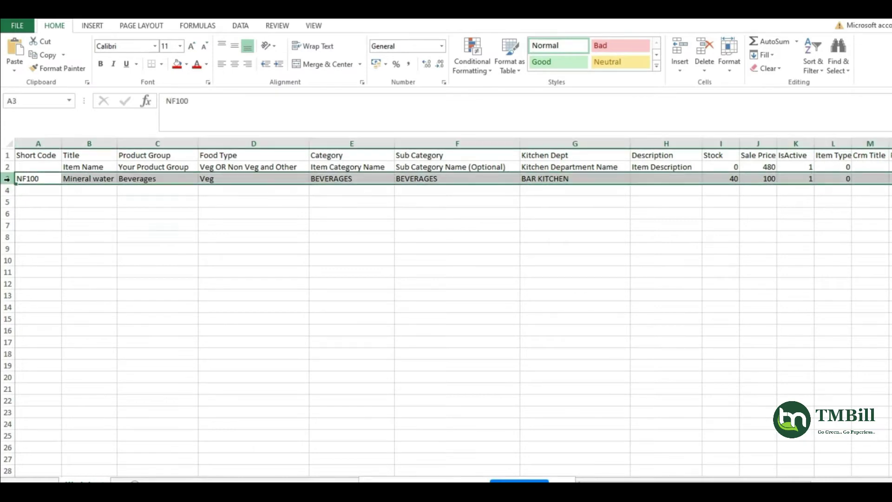
pyautogui.click(6, 167)
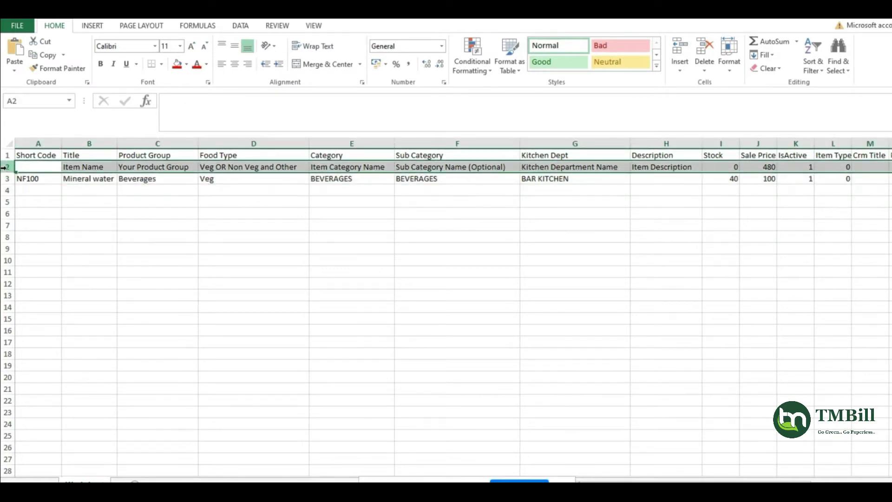
pyautogui.rightClick(6, 169)
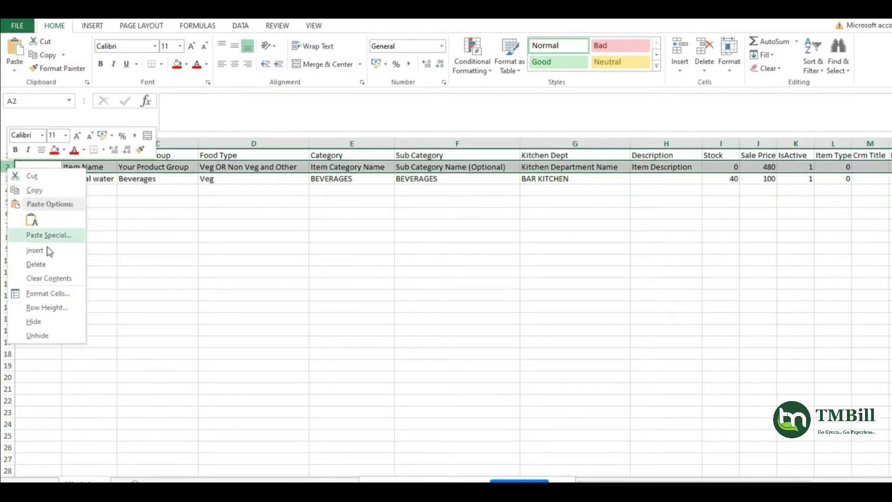
pyautogui.click(47, 263)
pyautogui.click(156, 211)
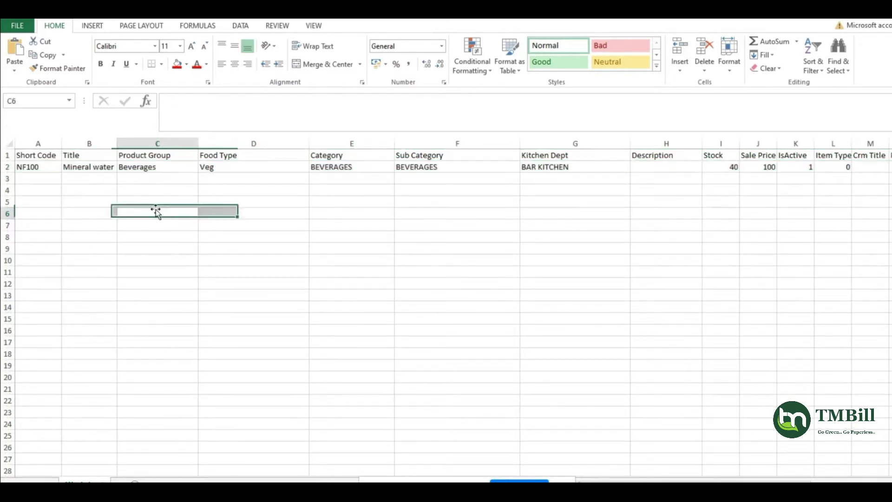
# Clear Zomato Tags in U2:U3, confirm Unit Bottle and Is Finished Item 1, and save the workbook
pyautogui.press('Right')
pyautogui.press('Right')
pyautogui.press('Right')
pyautogui.press('Right')
pyautogui.press('Right')
pyautogui.press('Right')
pyautogui.press('Right')
pyautogui.press('Right')
pyautogui.press('Right')
pyautogui.press('Right')
pyautogui.press('Right')
pyautogui.press('Right')
pyautogui.press('Right')
pyautogui.press('Right')
pyautogui.press('Right')
pyautogui.press('Right')
pyautogui.press('Right')
pyautogui.press('Right')
pyautogui.press('Right')
pyautogui.press('Right')
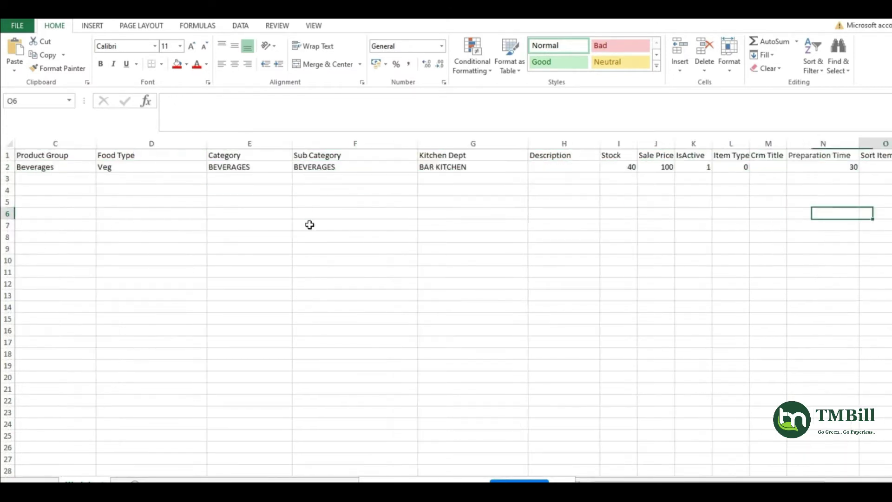
pyautogui.press('Right')
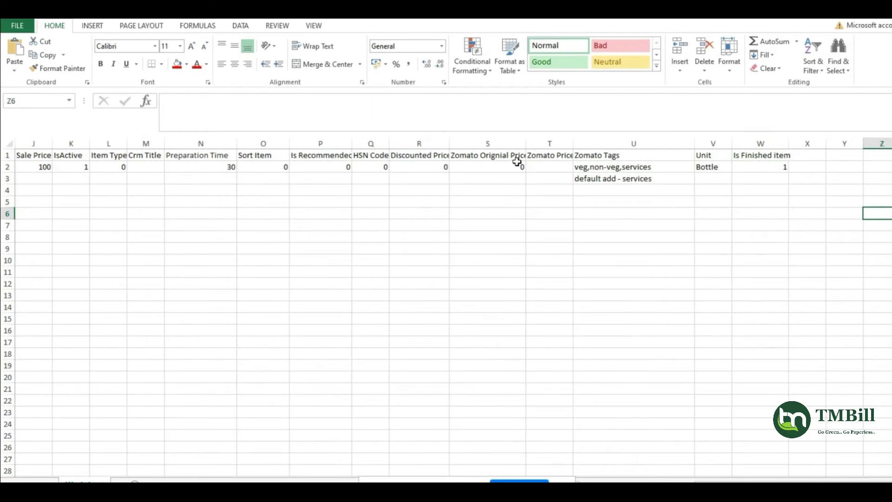
pyautogui.click(598, 169)
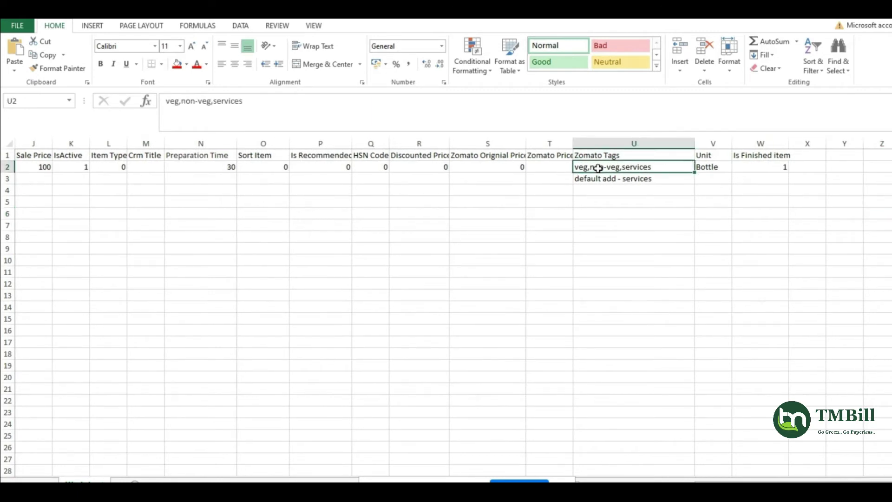
pyautogui.hotkey('shift', 'Down')
pyautogui.press('Delete')
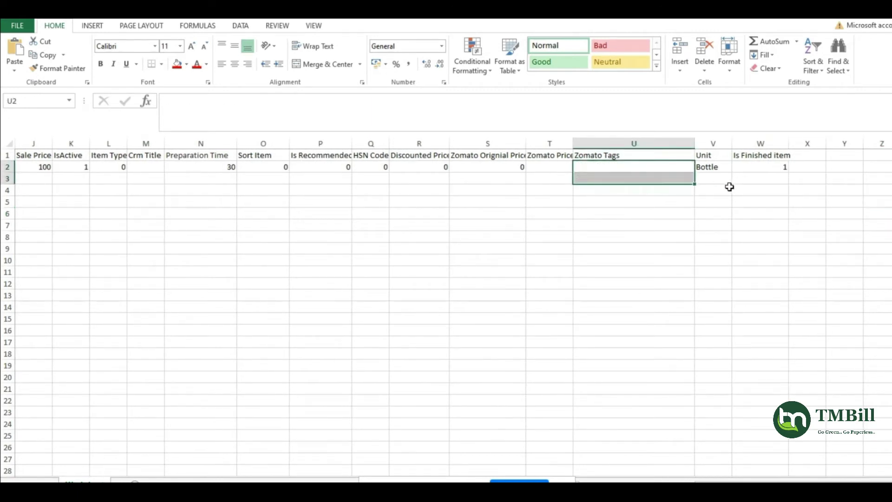
pyautogui.click(711, 190)
pyautogui.click(711, 166)
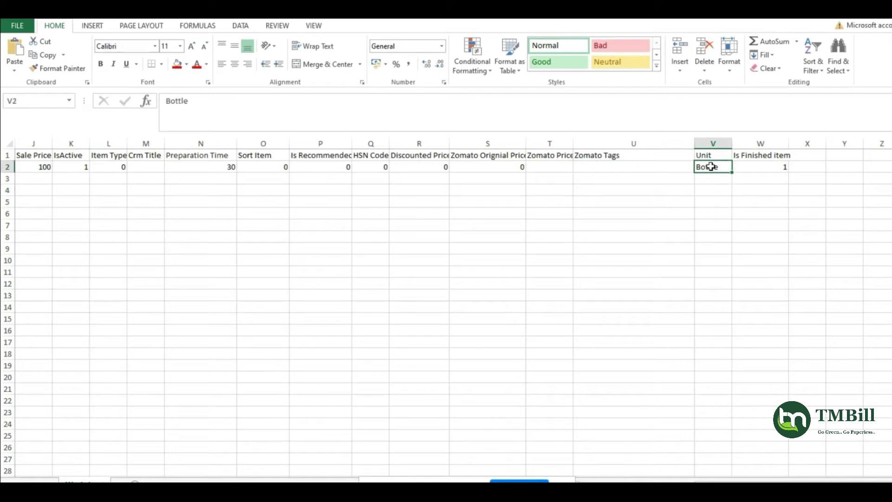
pyautogui.click(754, 171)
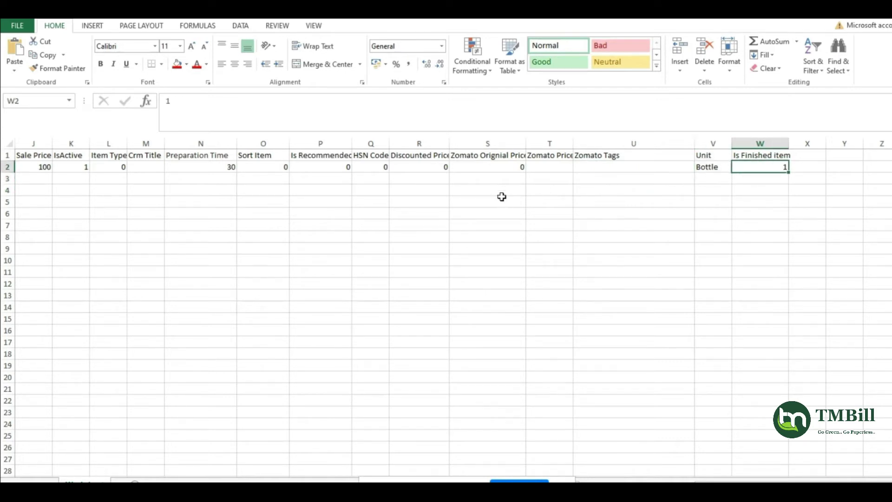
pyautogui.hotkey('ctrl', 's')
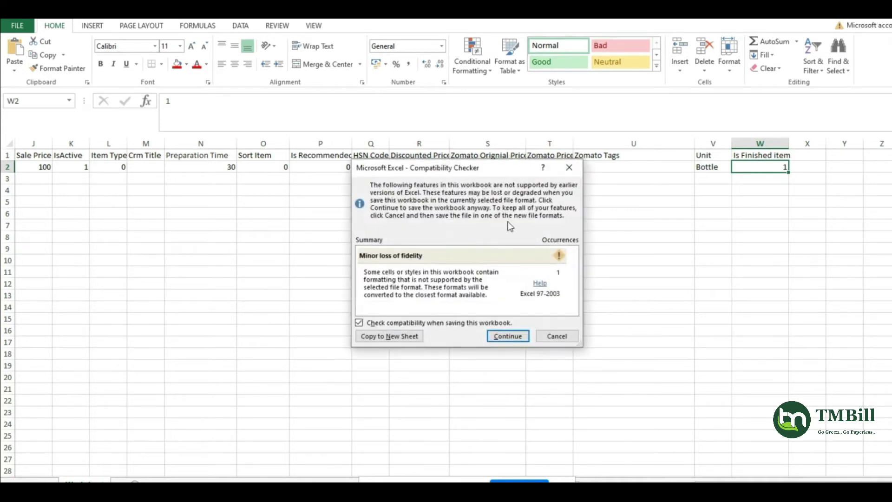
# Accept the compatibility warning, then upload Atlantic Sample Menu Format (7).xls into the finishe item menu
pyautogui.click(508, 336)
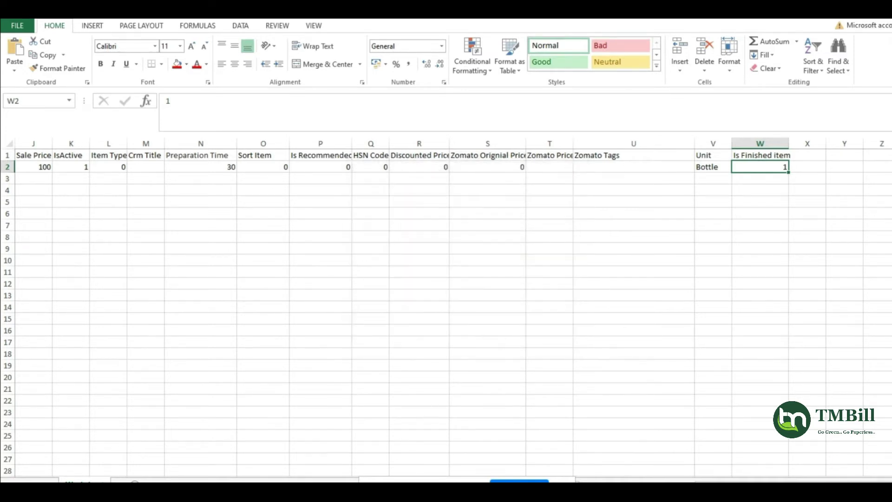
pyautogui.moveTo(384, 473)
pyautogui.click(323, 453)
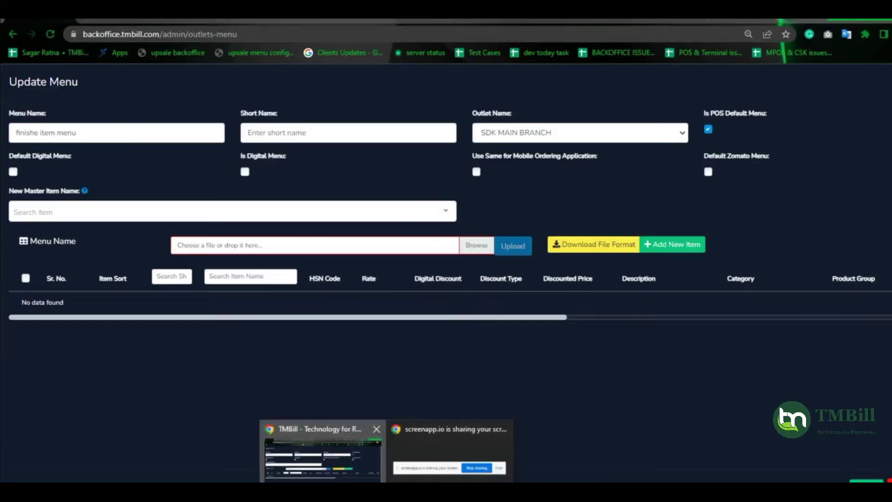
pyautogui.click(471, 238)
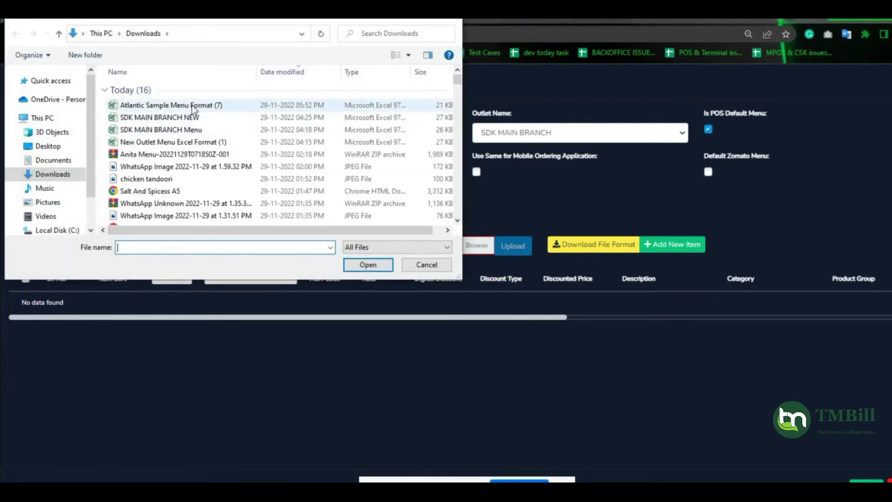
pyautogui.click(193, 107)
pyautogui.click(367, 266)
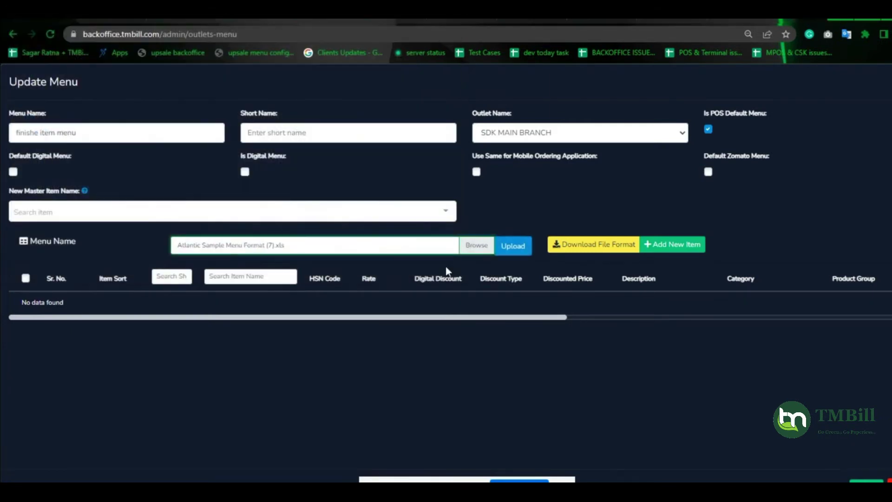
pyautogui.click(503, 255)
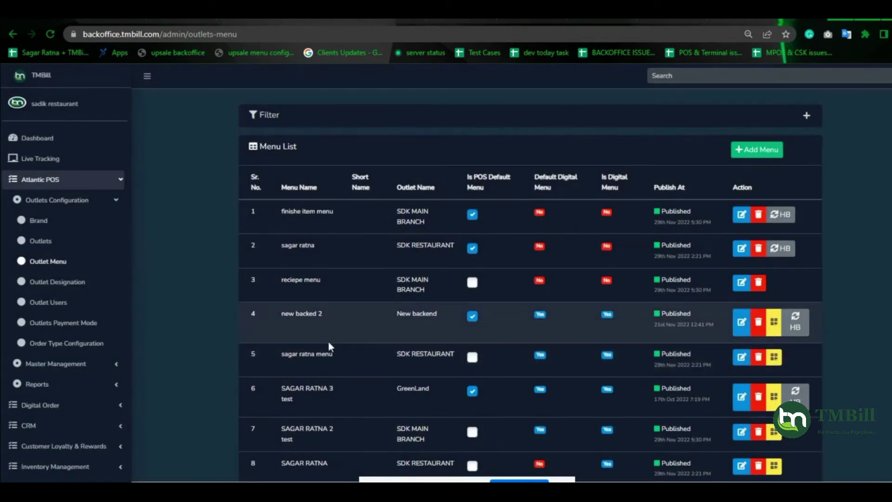
pyautogui.click(90, 462)
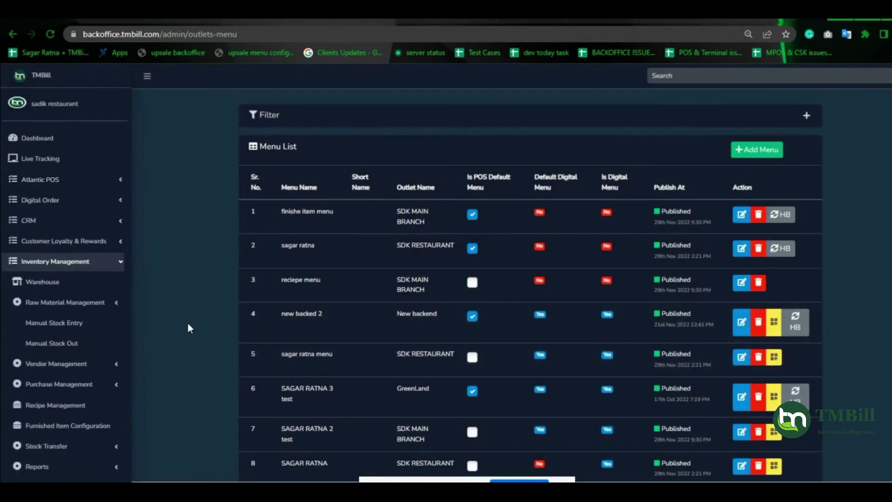
pyautogui.click(742, 215)
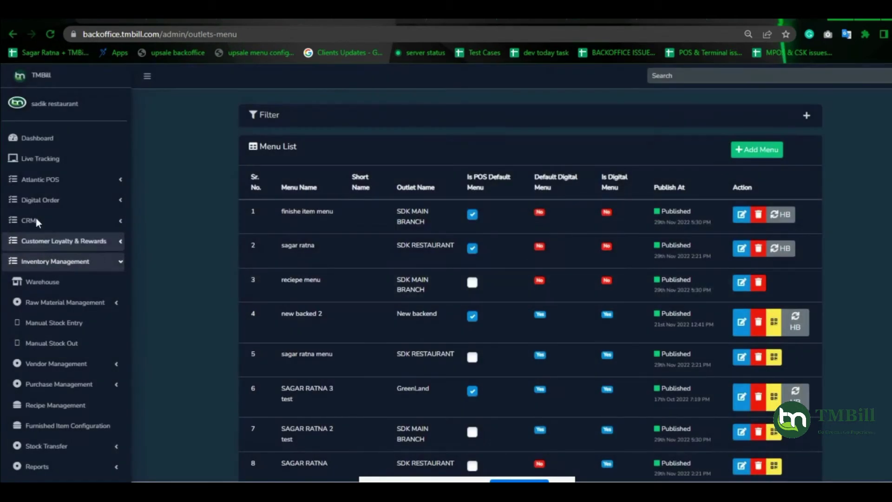
pyautogui.click(49, 188)
pyautogui.click(44, 200)
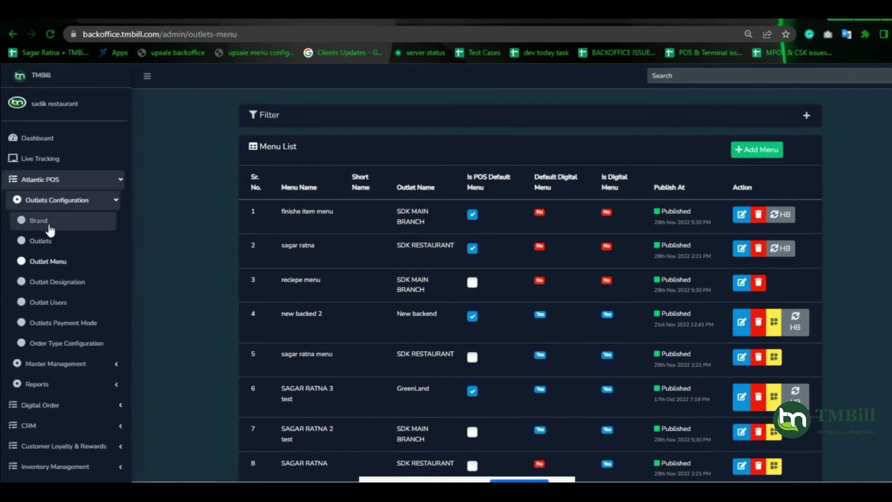
pyautogui.click(28, 240)
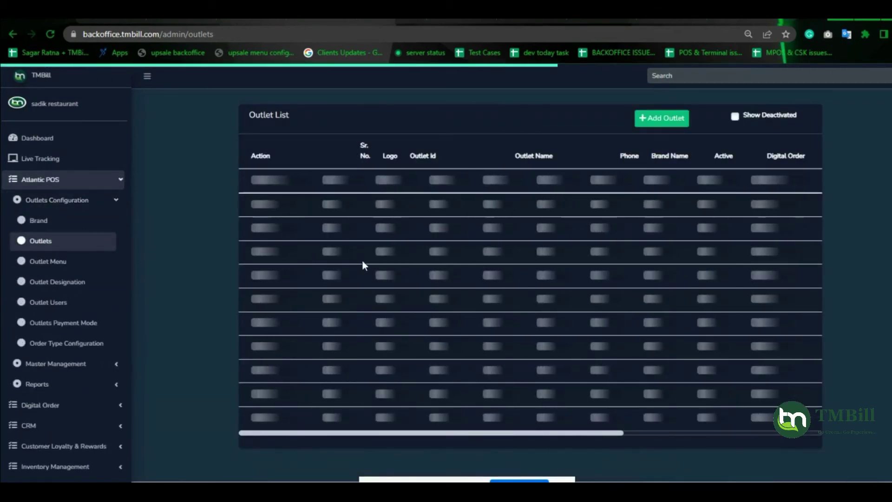
# Check SDK MAIN BRANCH's Back Office Inventory Details show the kitchen warehouse, then close without changes
pyautogui.scroll(-2, 459, 303)
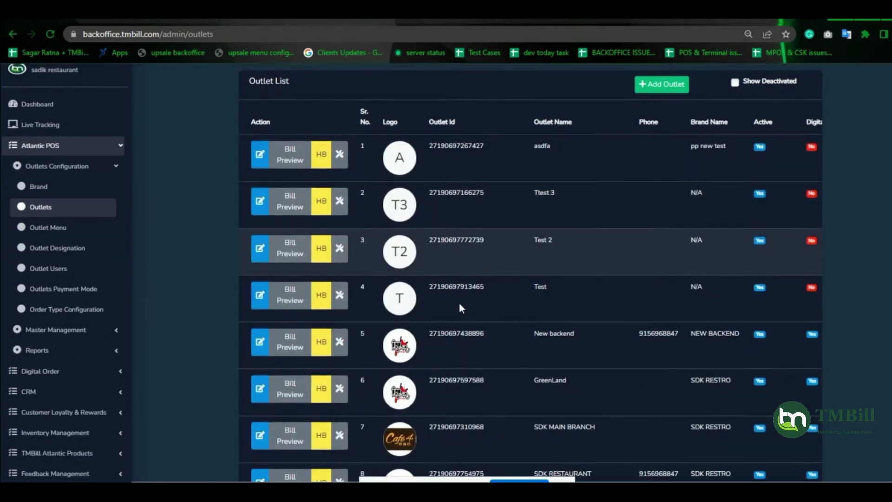
pyautogui.click(254, 378)
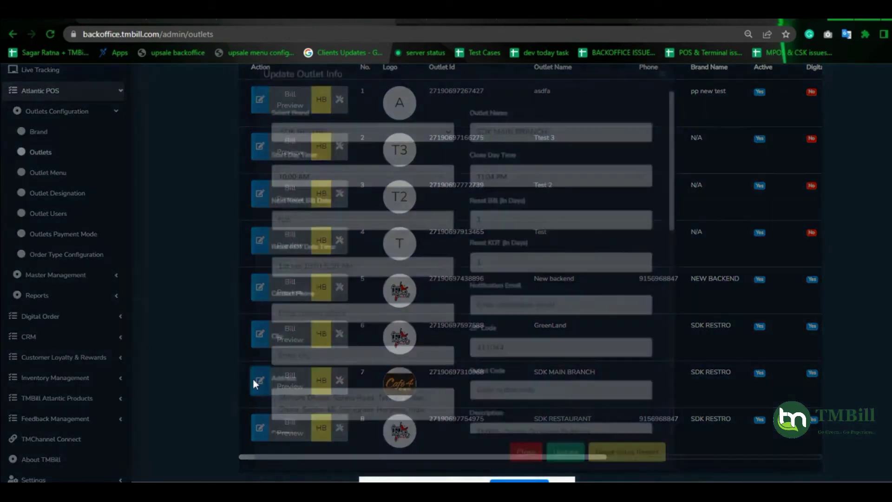
pyautogui.scroll(-10, 336, 306)
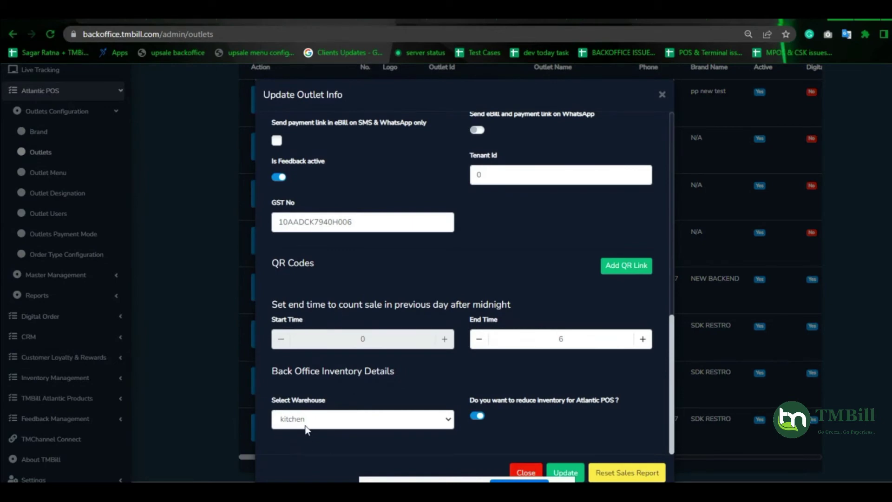
pyautogui.click(524, 471)
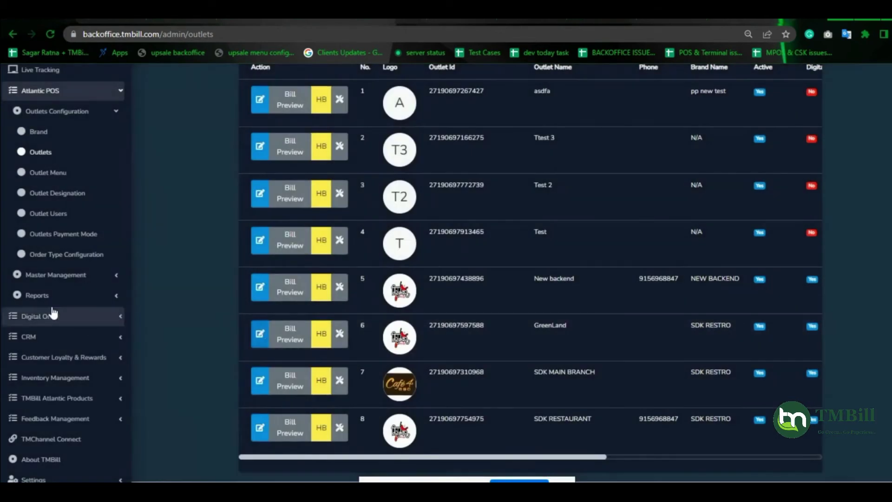
pyautogui.click(66, 377)
# Open the Raw Material list and locate the new Mineral water item in the kitchen warehouse
pyautogui.click(86, 218)
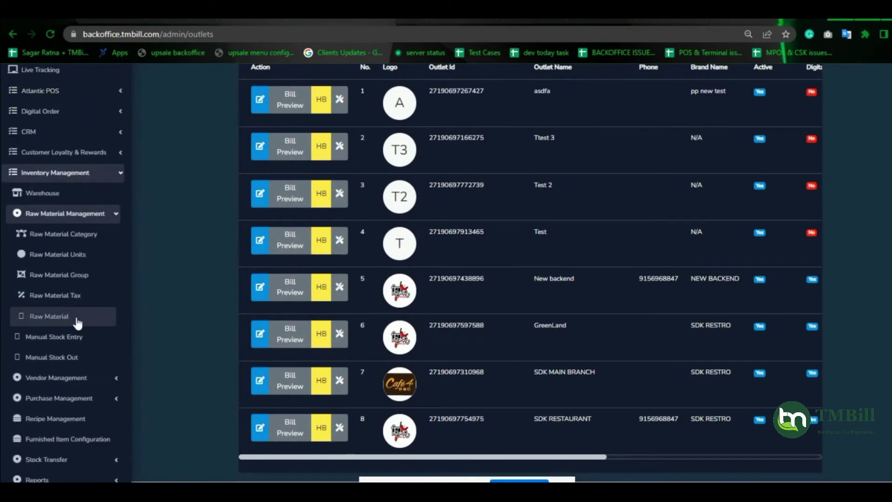
pyautogui.click(74, 318)
pyautogui.scroll(2, 344, 205)
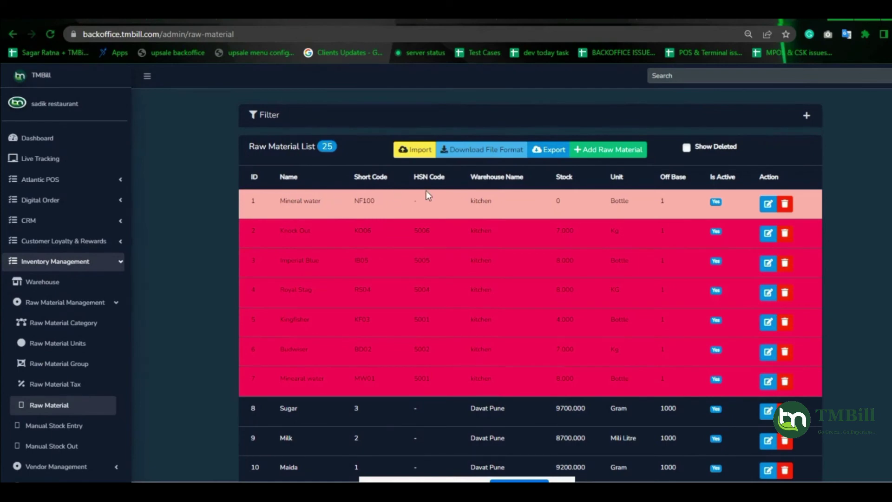
pyautogui.doubleClick(476, 201)
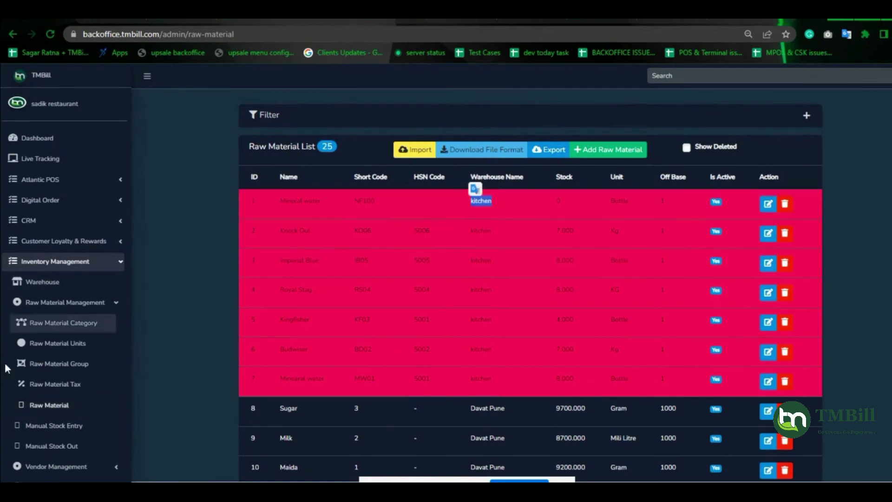
pyautogui.scroll(-2, 4, 437)
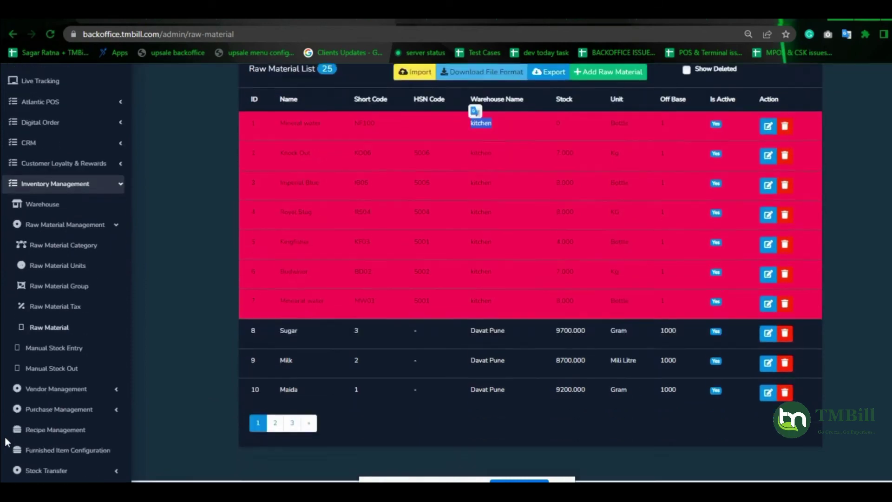
pyautogui.scroll(-2, 10, 463)
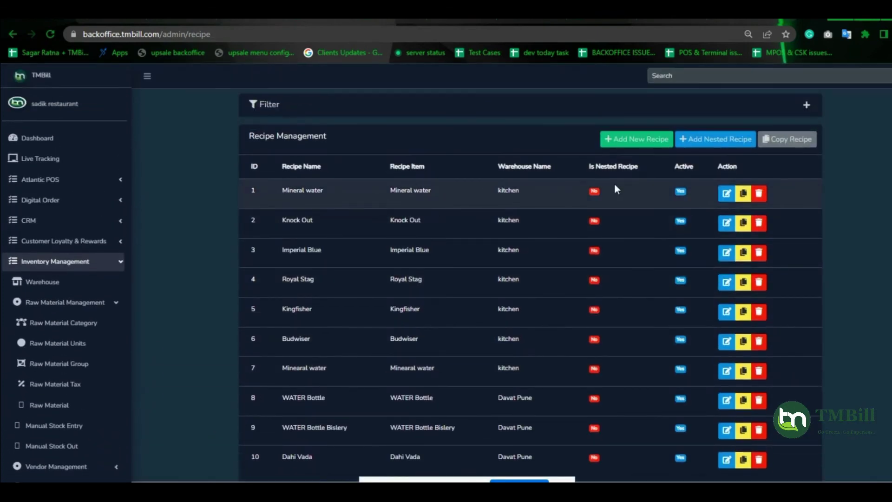
# Review the Mineral water recipe (C.F. 1, yield 100%, quantity 1 Bottle) and submit it unchanged
pyautogui.click(726, 194)
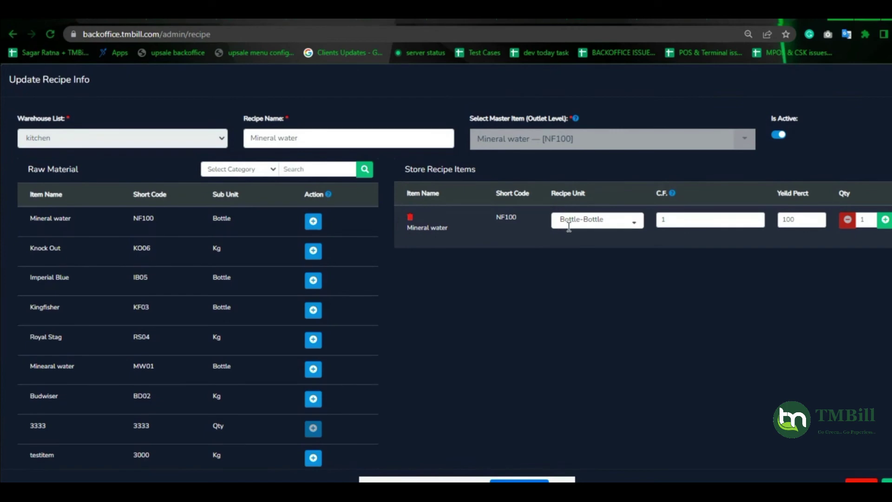
pyautogui.click(673, 222)
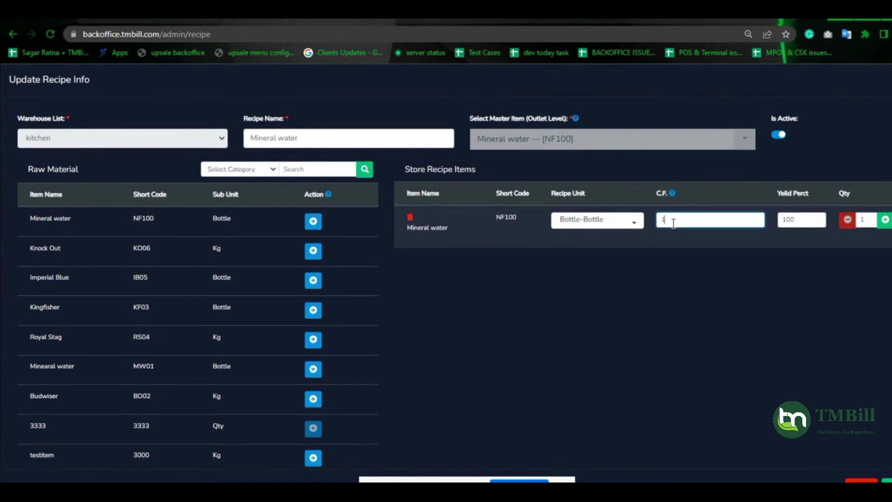
pyautogui.click(803, 218)
pyautogui.click(865, 219)
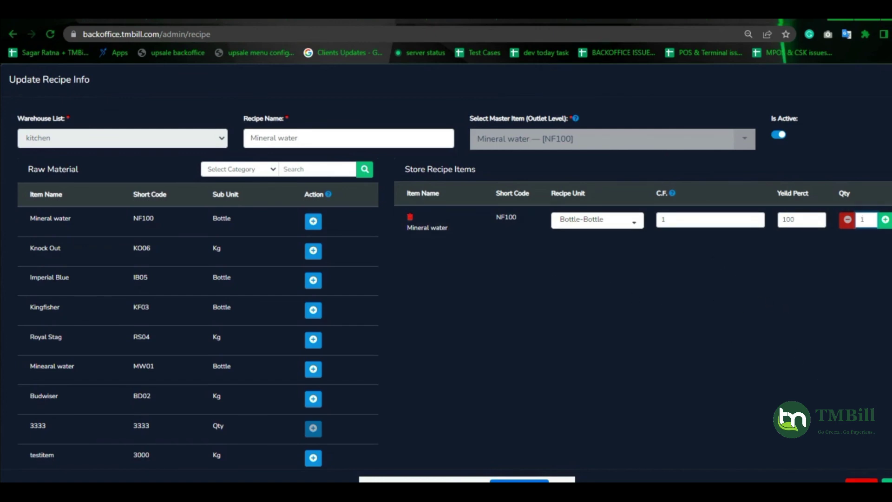
pyautogui.press('Return')
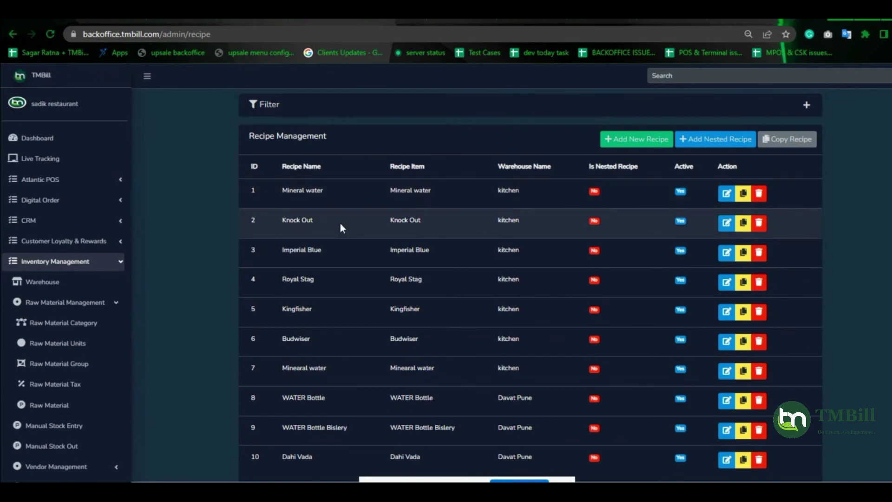
# Return to the Outlet List under Atlantic POS > Outlets Configuration
pyautogui.click(98, 179)
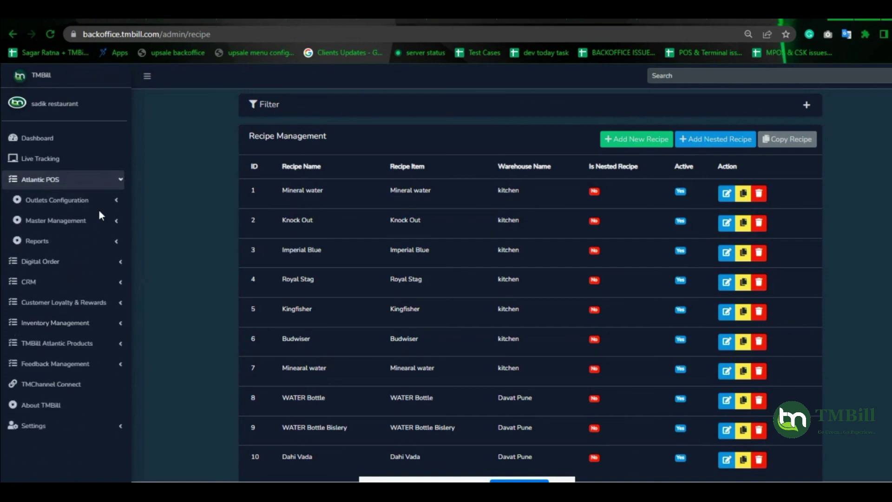
pyautogui.click(102, 203)
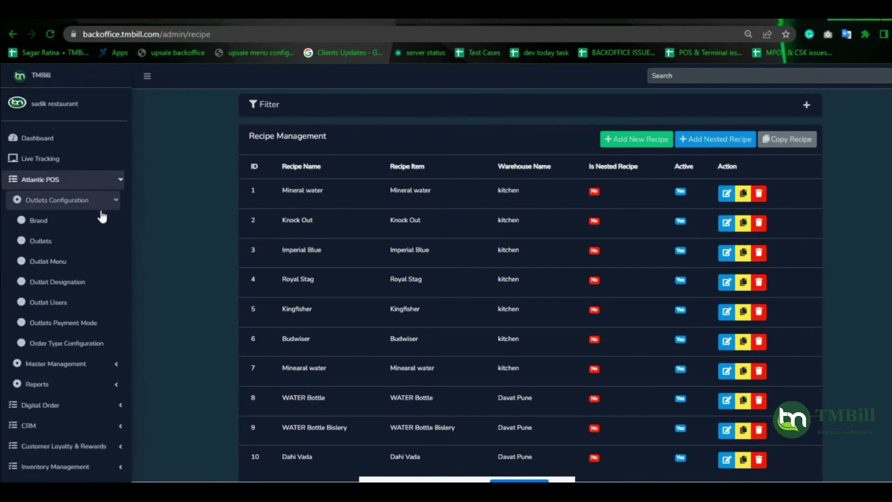
pyautogui.click(112, 247)
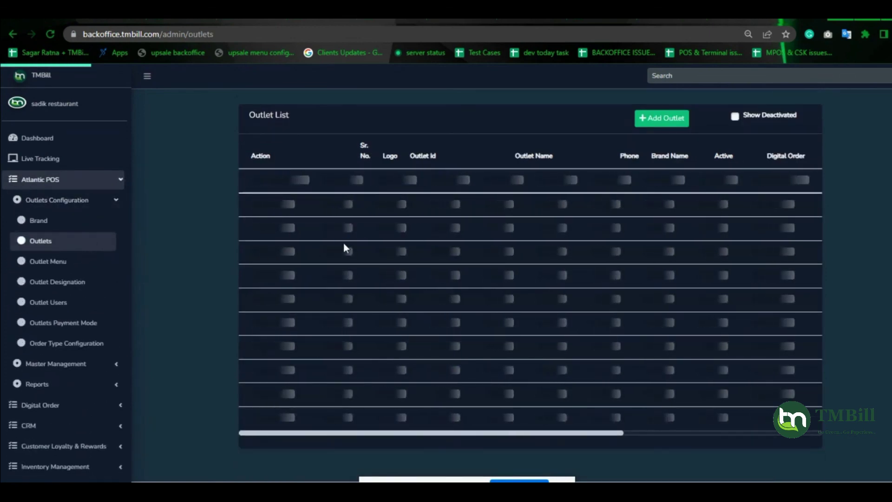